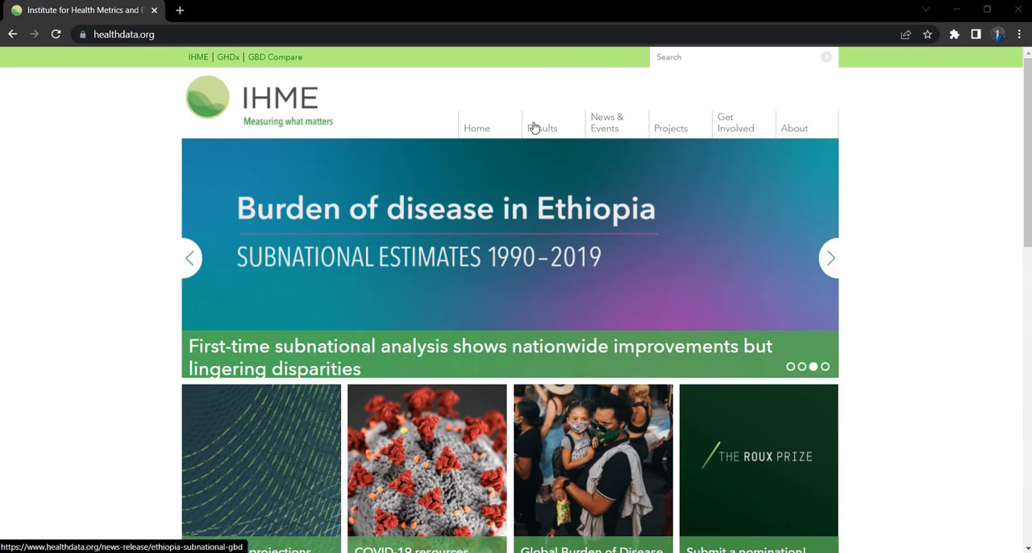
Step: Open the GBD Results Tool from the IHME site and set the query context to Risk
{"action": "mouse_move", "coordinate": [532, 129]}
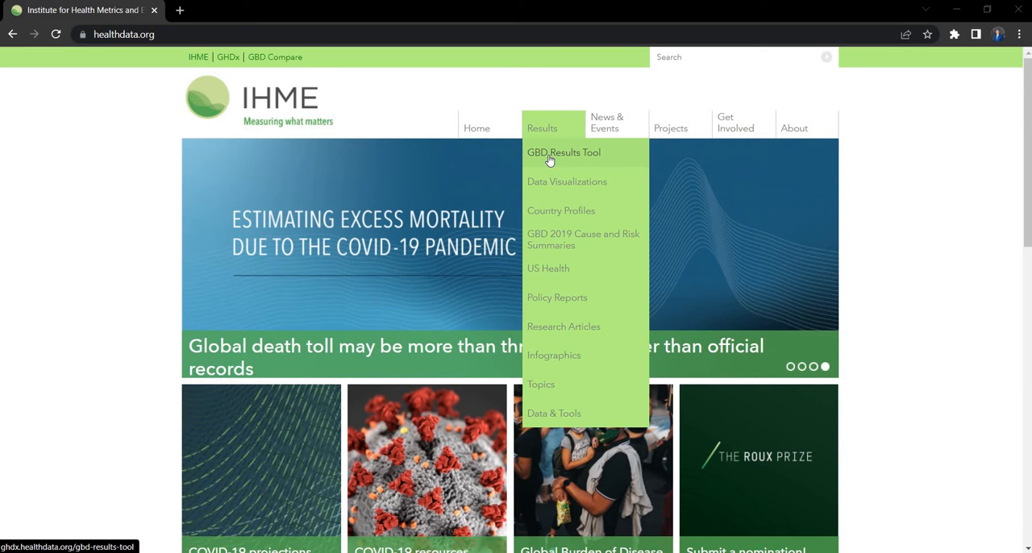
{"action": "left_click", "coordinate": [549, 152]}
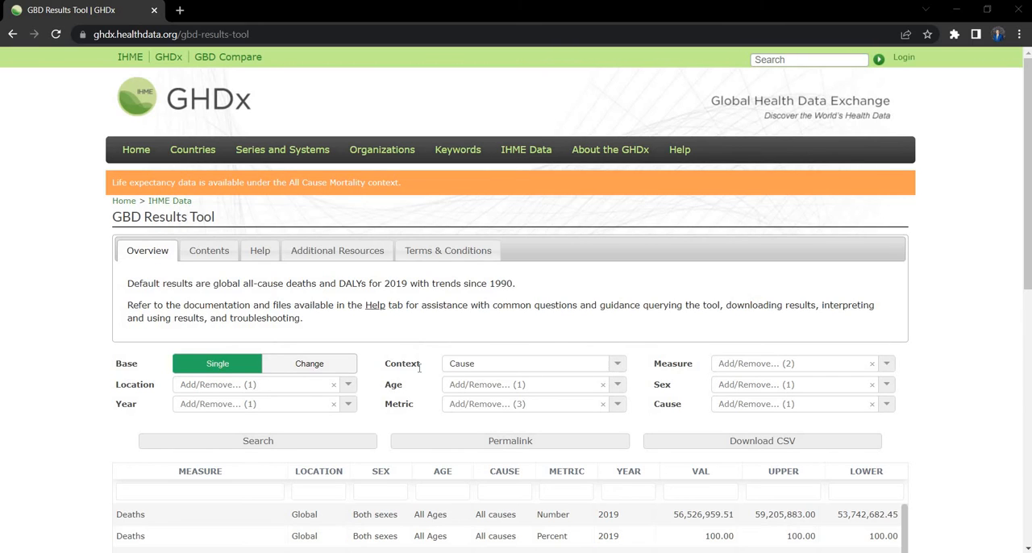
{"action": "left_click", "coordinate": [617, 368]}
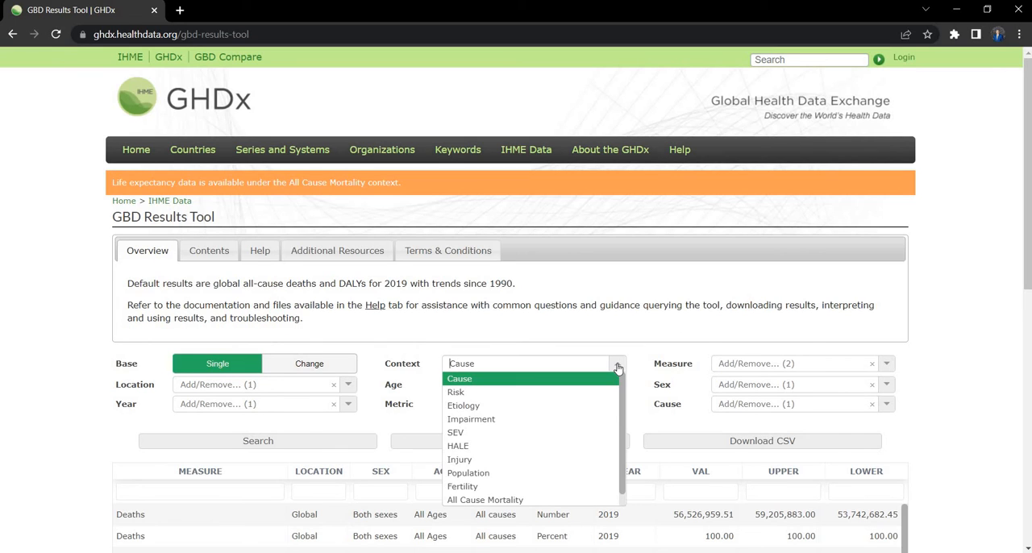
{"action": "left_click", "coordinate": [467, 394]}
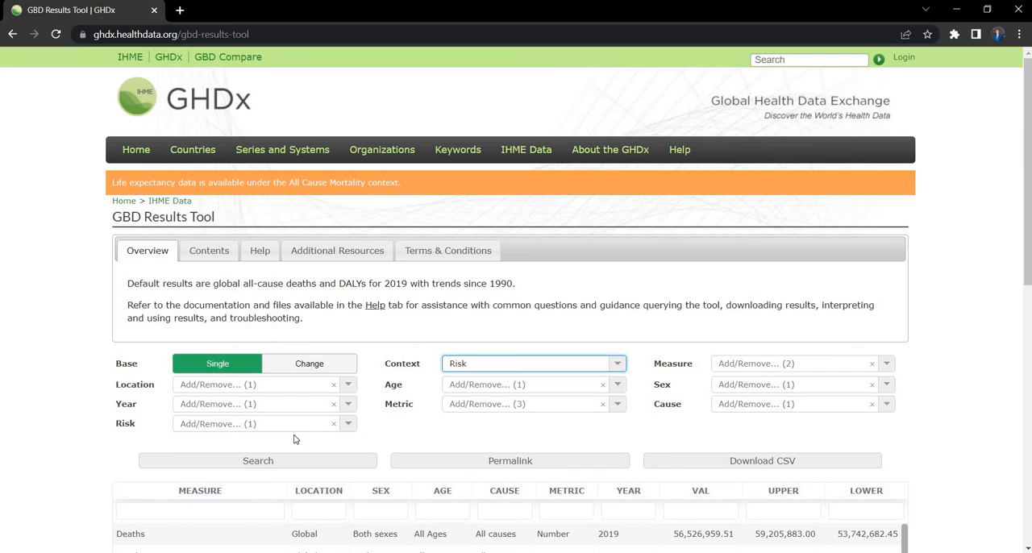
Step: In the Risk filter, deselect All risk factors and select Child and maternal malnutrition
{"action": "left_click", "coordinate": [349, 426]}
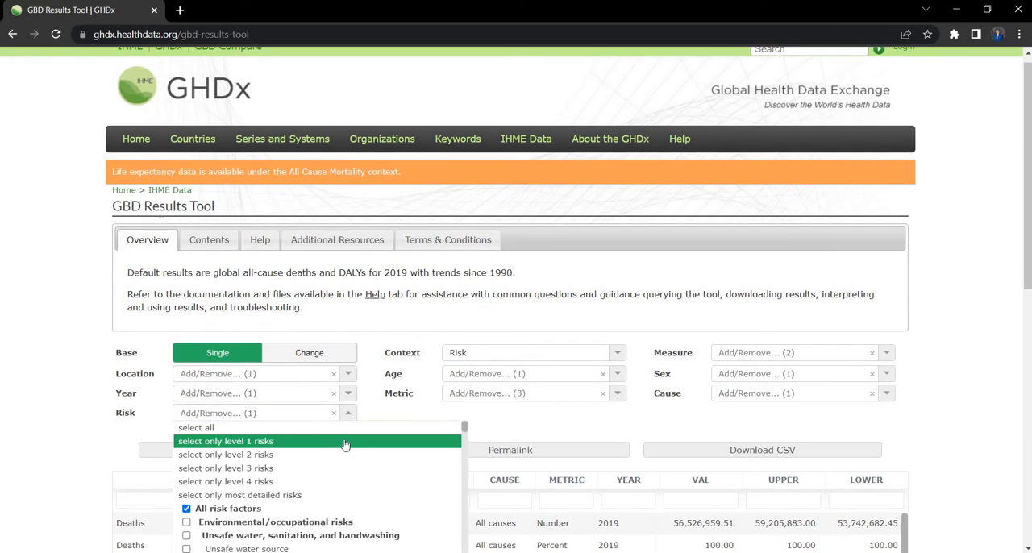
{"action": "scroll", "coordinate": [218, 467], "scroll_direction": "down", "scroll_amount": 2}
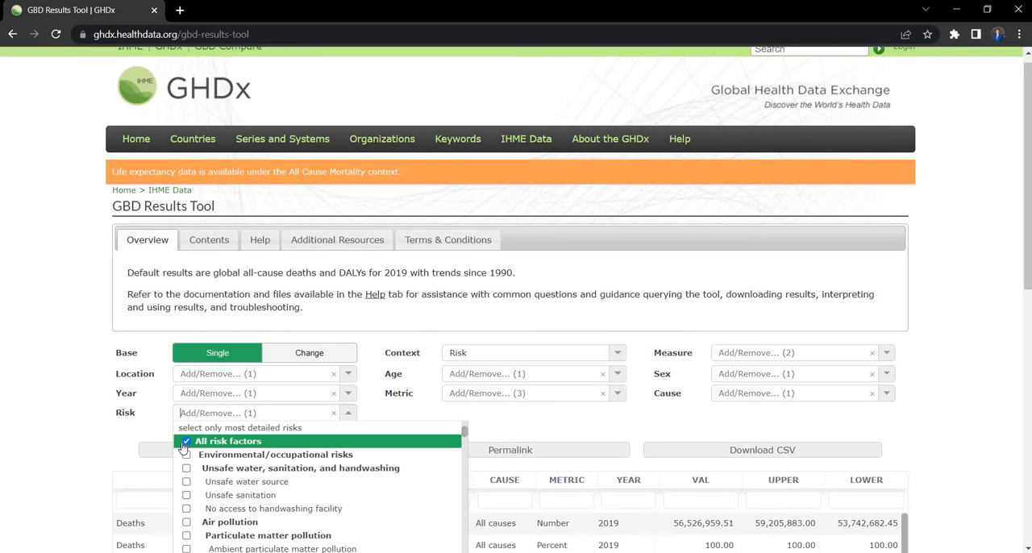
{"action": "left_click", "coordinate": [186, 442]}
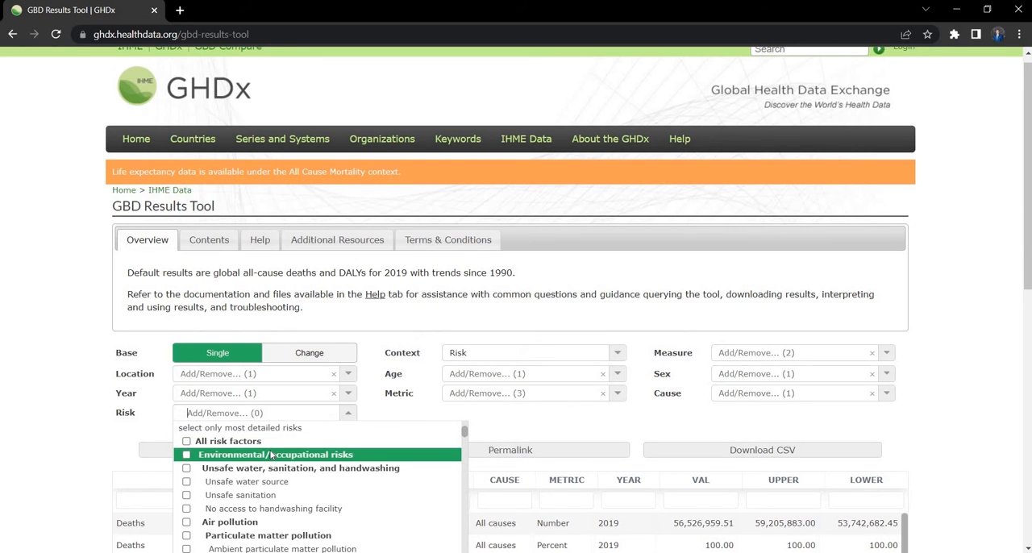
{"action": "scroll", "coordinate": [272, 456], "scroll_direction": "down", "scroll_amount": 10}
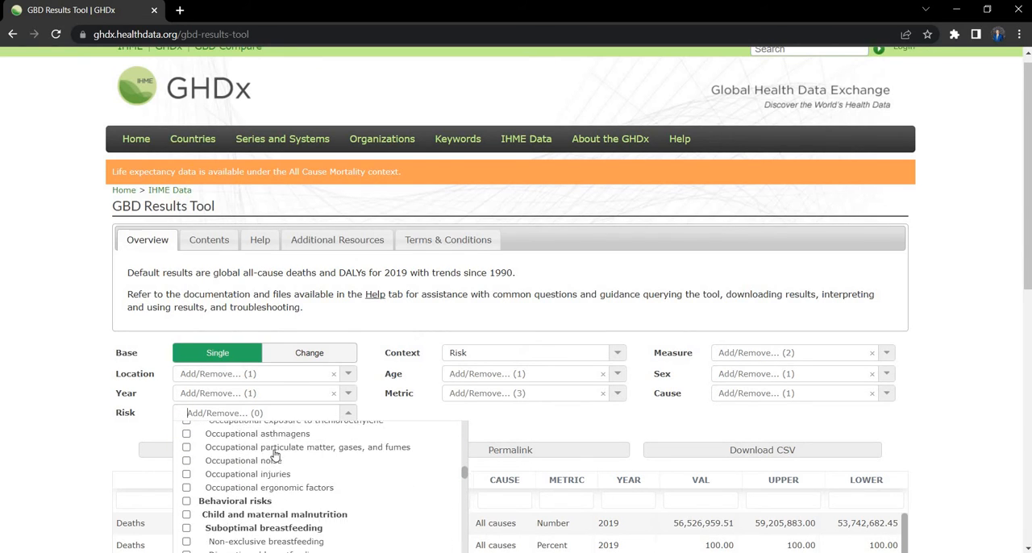
{"action": "scroll", "coordinate": [274, 456], "scroll_direction": "down", "scroll_amount": 1}
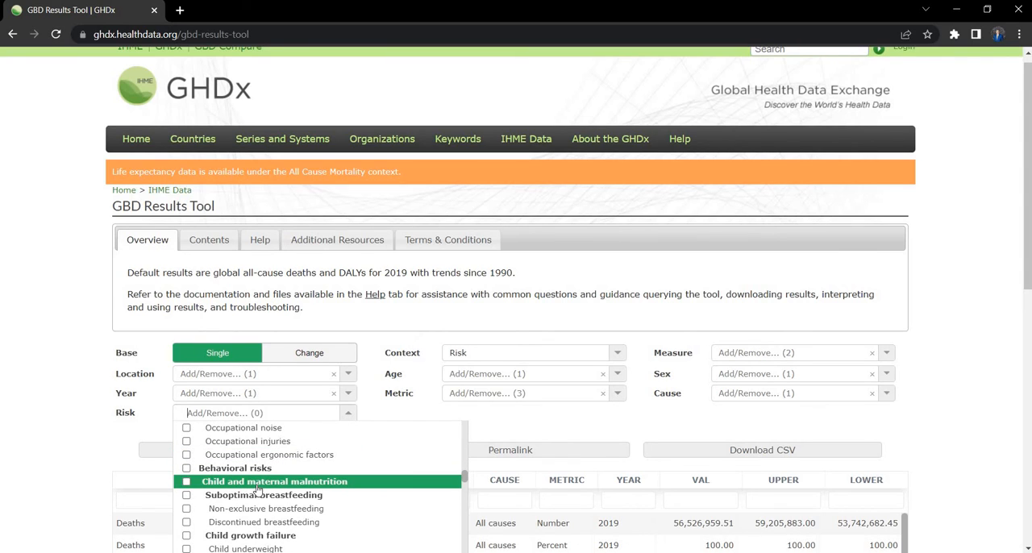
{"action": "left_click", "coordinate": [187, 483]}
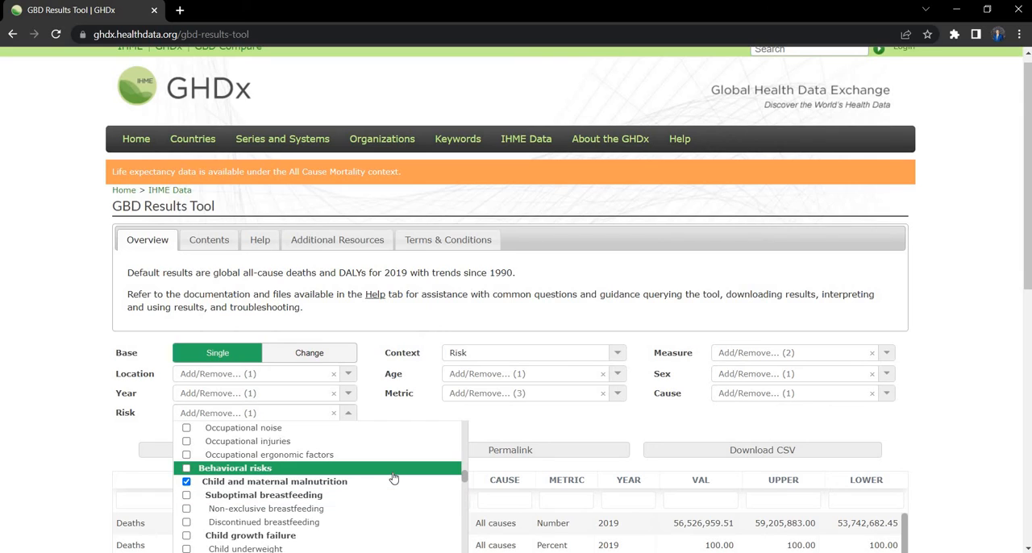
Step: Examine the hierarchy of environmental/occupational, behavioral and metabolic risks offered in the Risk filter
{"action": "scroll", "coordinate": [392, 477], "scroll_direction": "down", "scroll_amount": 2}
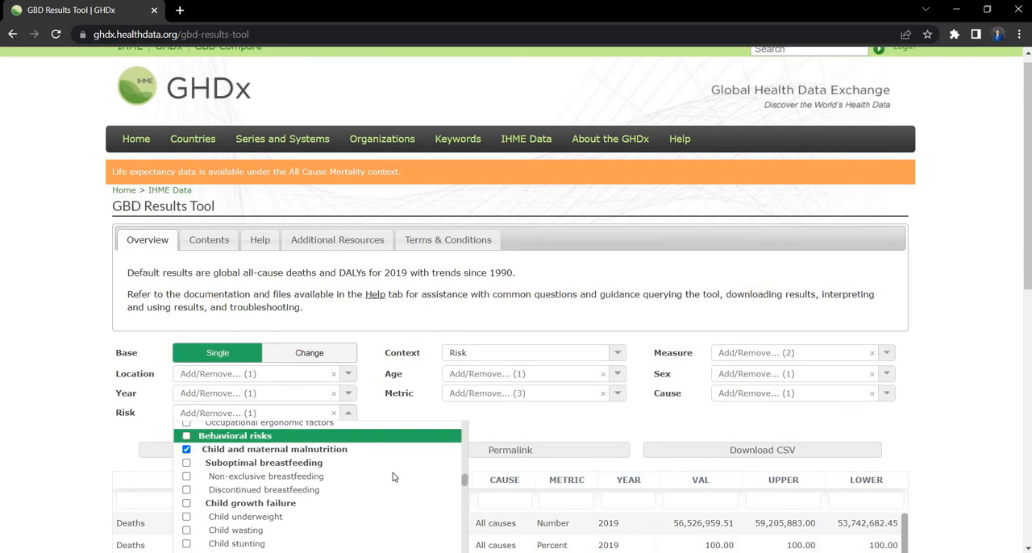
{"action": "scroll", "coordinate": [389, 476], "scroll_direction": "down", "scroll_amount": 3}
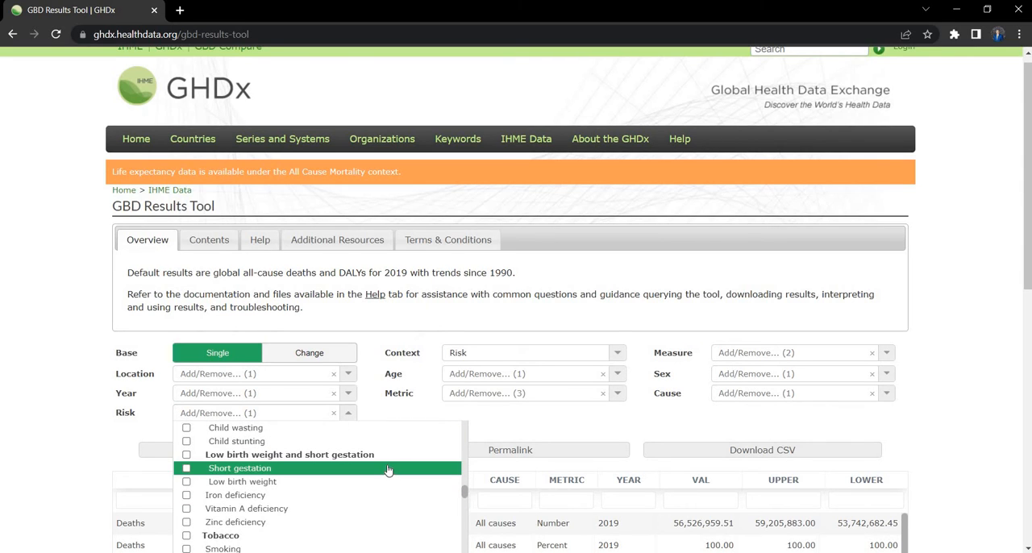
{"action": "scroll", "coordinate": [387, 461], "scroll_direction": "down", "scroll_amount": 3}
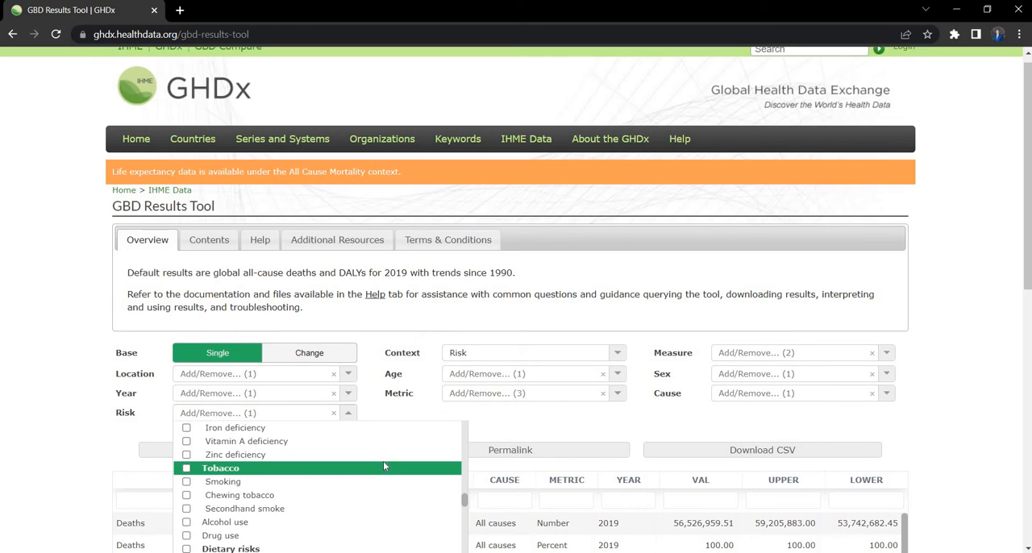
{"action": "scroll", "coordinate": [384, 464], "scroll_direction": "down", "scroll_amount": 3}
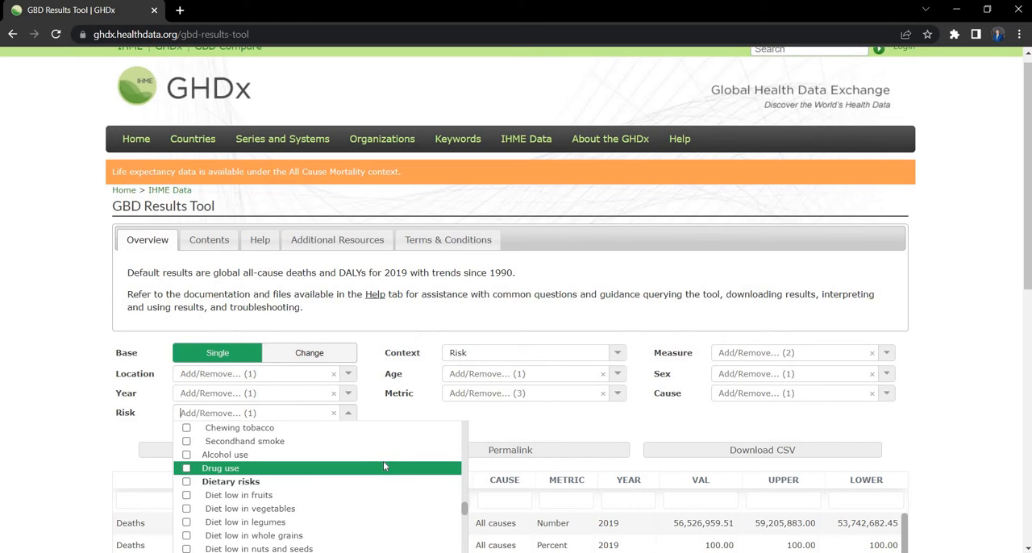
{"action": "scroll", "coordinate": [383, 467], "scroll_direction": "up", "scroll_amount": 5}
{"action": "scroll", "coordinate": [383, 468], "scroll_direction": "up", "scroll_amount": 3}
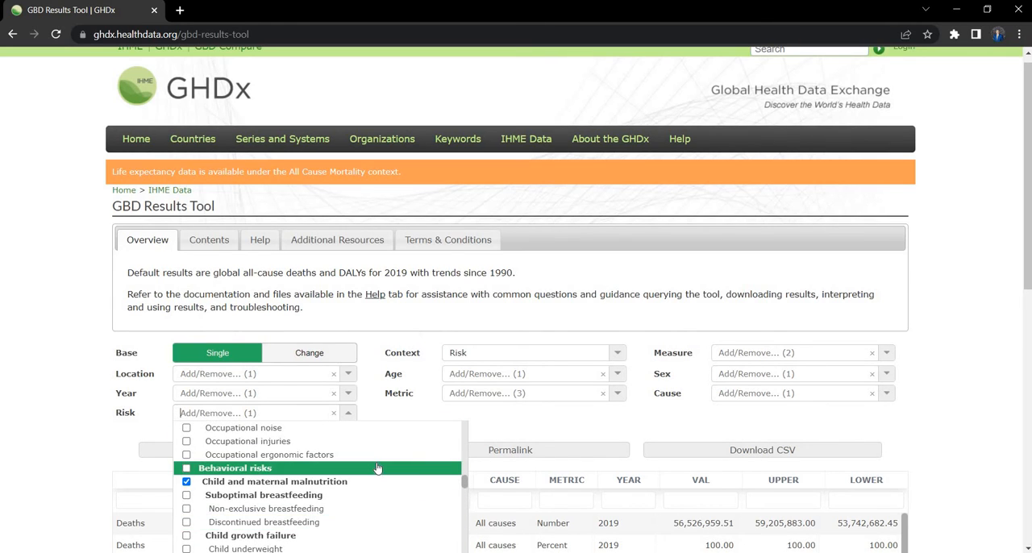
{"action": "scroll", "coordinate": [375, 462], "scroll_direction": "down", "scroll_amount": 5}
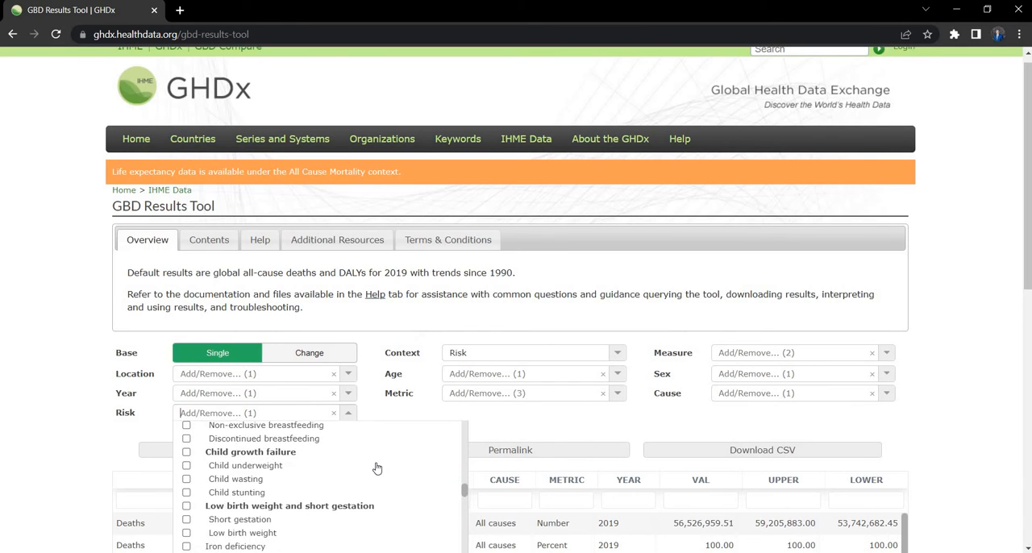
{"action": "scroll", "coordinate": [372, 466], "scroll_direction": "down", "scroll_amount": 10}
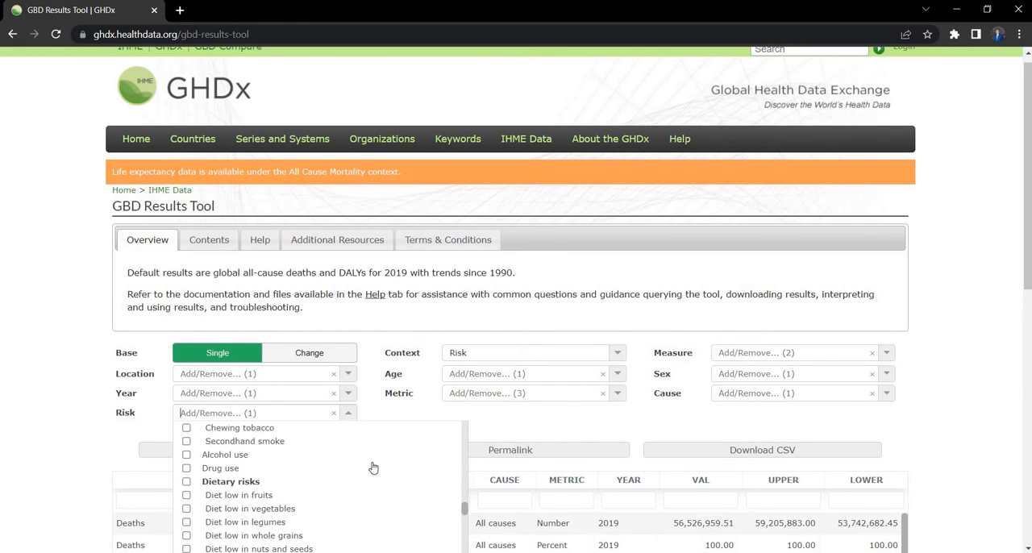
{"action": "scroll", "coordinate": [371, 466], "scroll_direction": "down", "scroll_amount": 8}
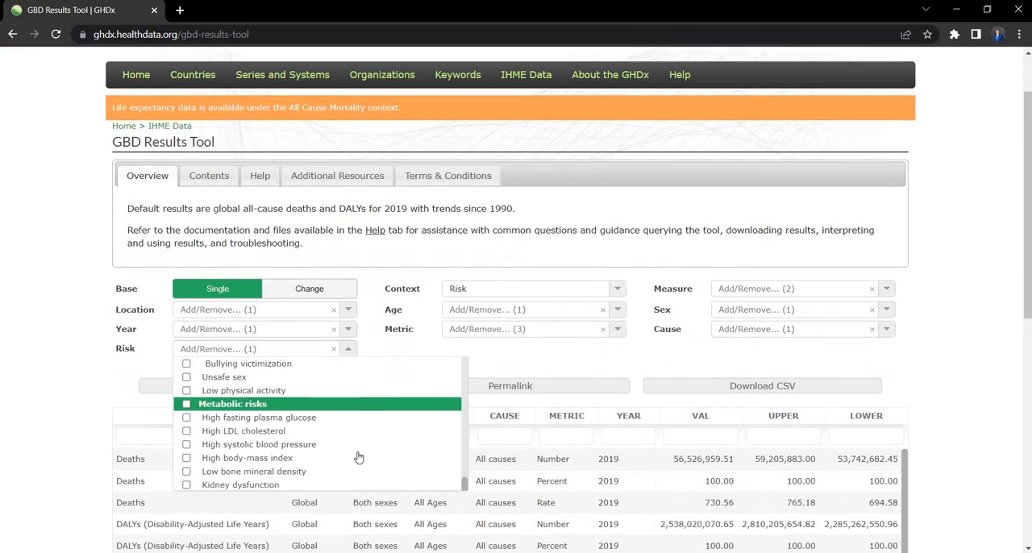
{"action": "scroll", "coordinate": [359, 451], "scroll_direction": "up", "scroll_amount": 20}
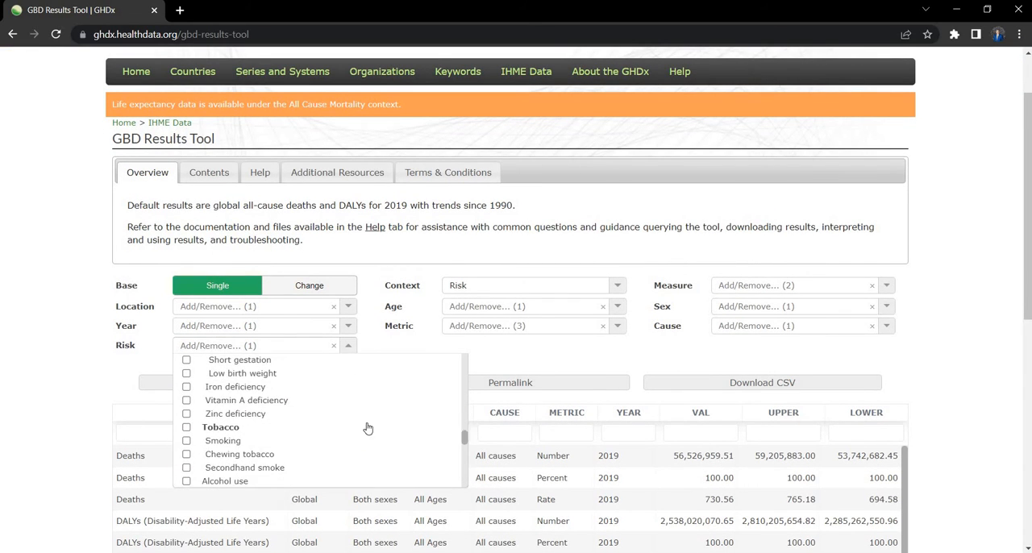
{"action": "scroll", "coordinate": [314, 443], "scroll_direction": "up", "scroll_amount": 10}
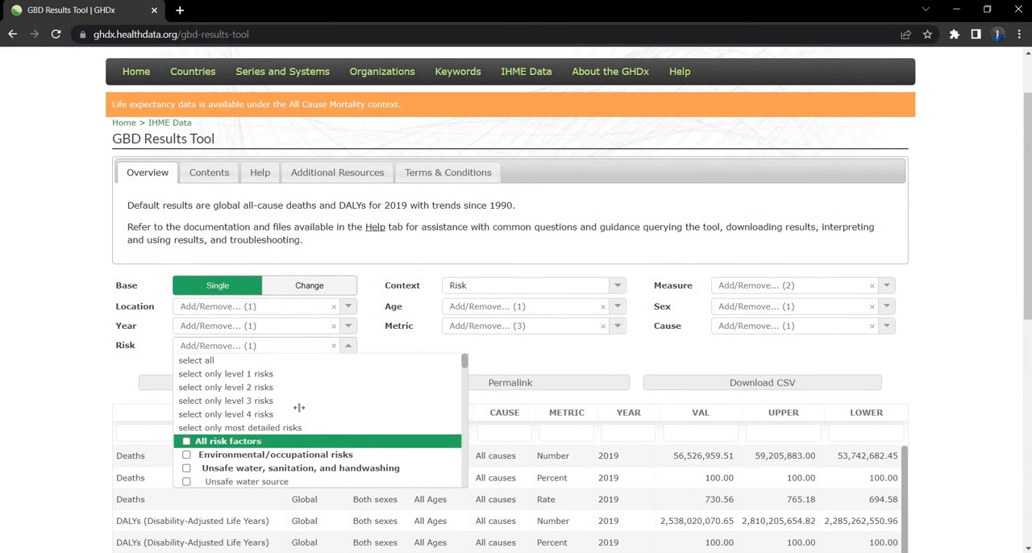
{"action": "scroll", "coordinate": [302, 409], "scroll_direction": "down", "scroll_amount": 3}
{"action": "scroll", "coordinate": [305, 409], "scroll_direction": "down", "scroll_amount": 3}
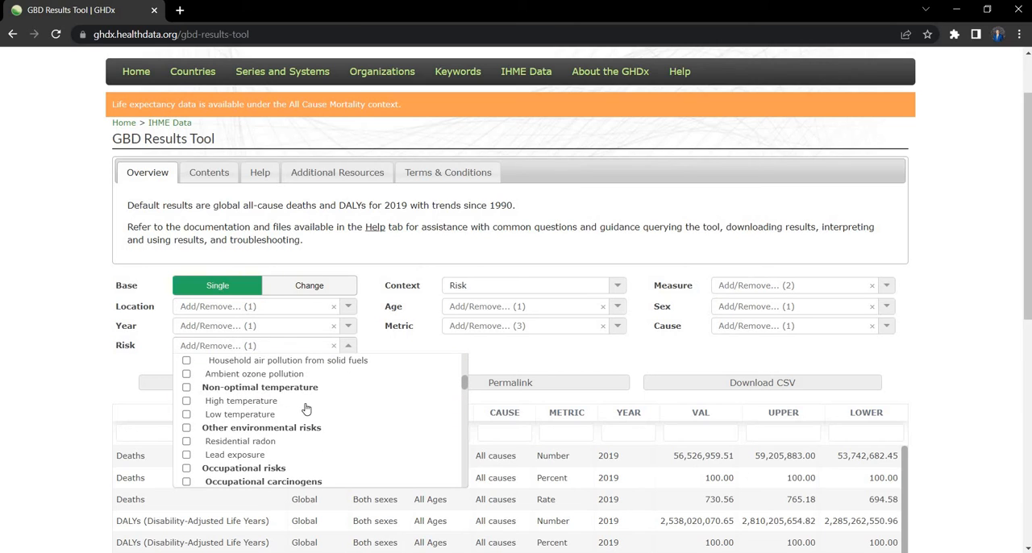
{"action": "scroll", "coordinate": [274, 424], "scroll_direction": "up", "scroll_amount": 3}
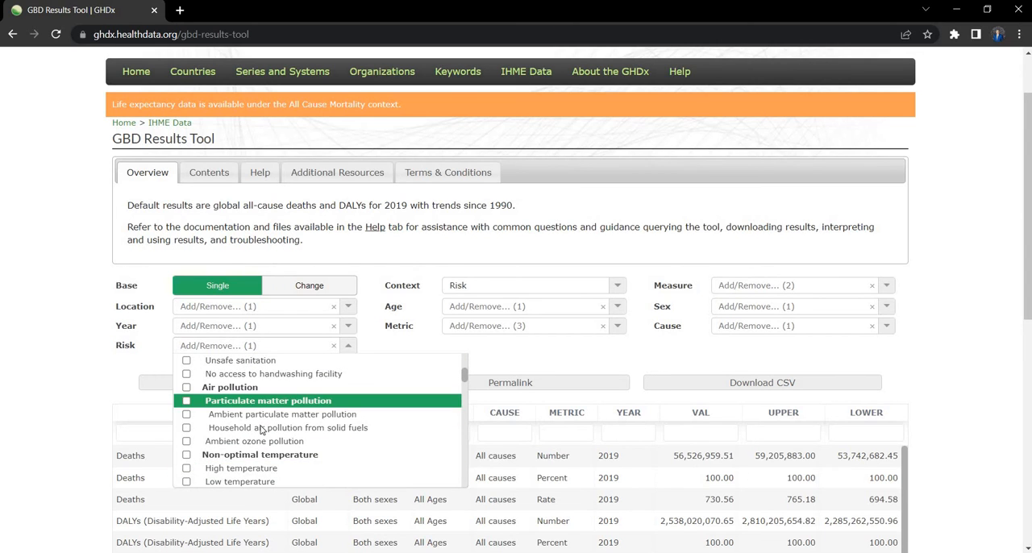
{"action": "scroll", "coordinate": [258, 435], "scroll_direction": "up", "scroll_amount": 3}
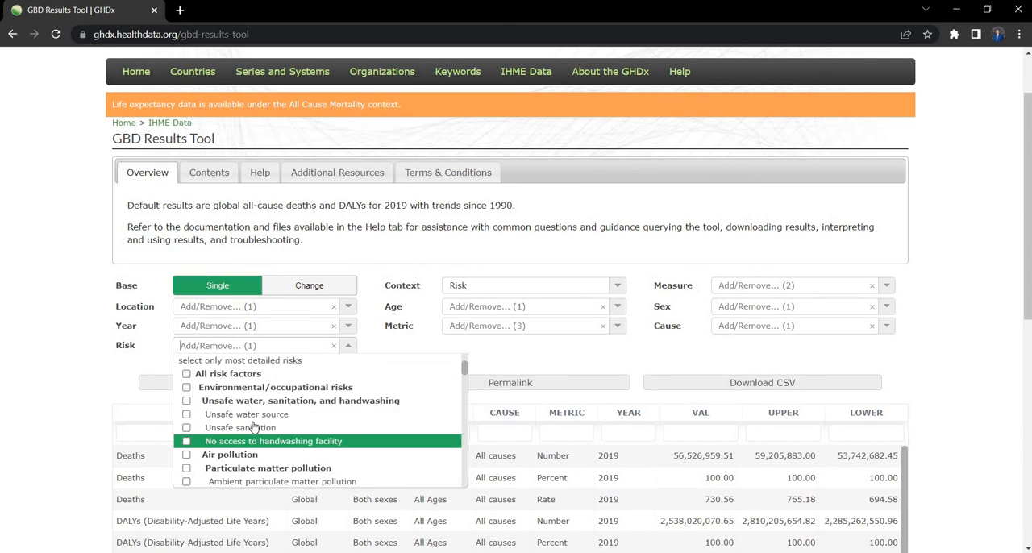
{"action": "scroll", "coordinate": [312, 376], "scroll_direction": "down", "scroll_amount": 1}
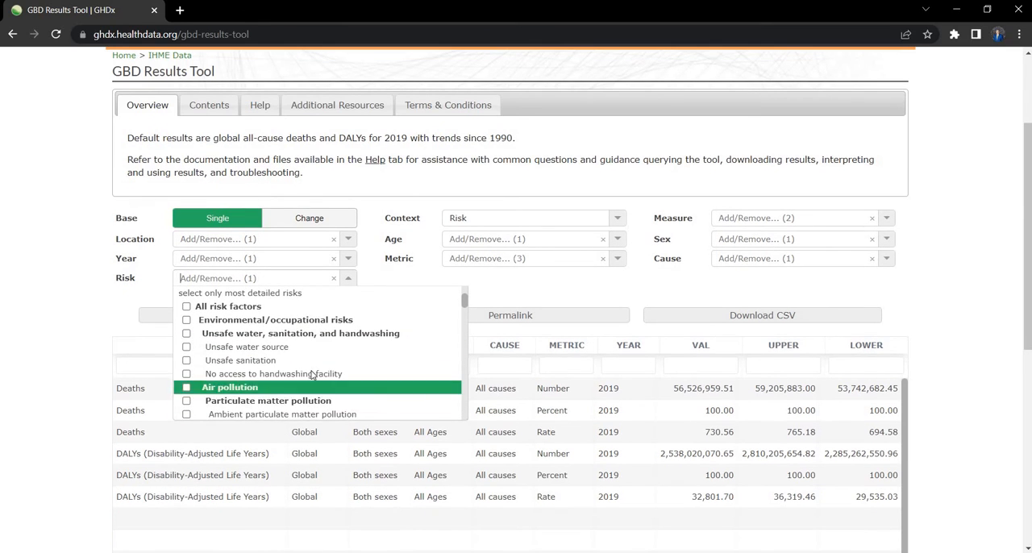
{"action": "scroll", "coordinate": [335, 364], "scroll_direction": "down", "scroll_amount": 2}
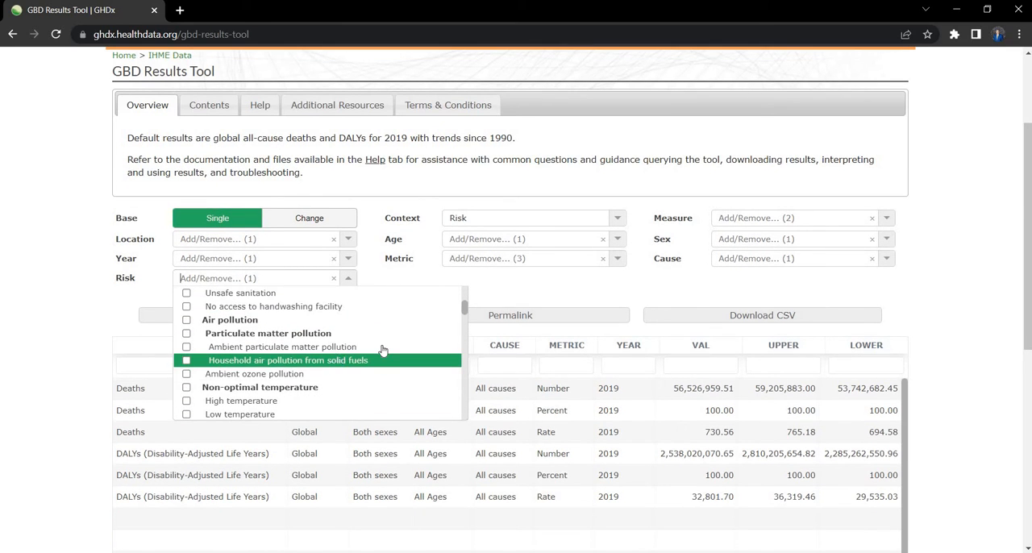
{"action": "scroll", "coordinate": [382, 352], "scroll_direction": "up", "scroll_amount": 2}
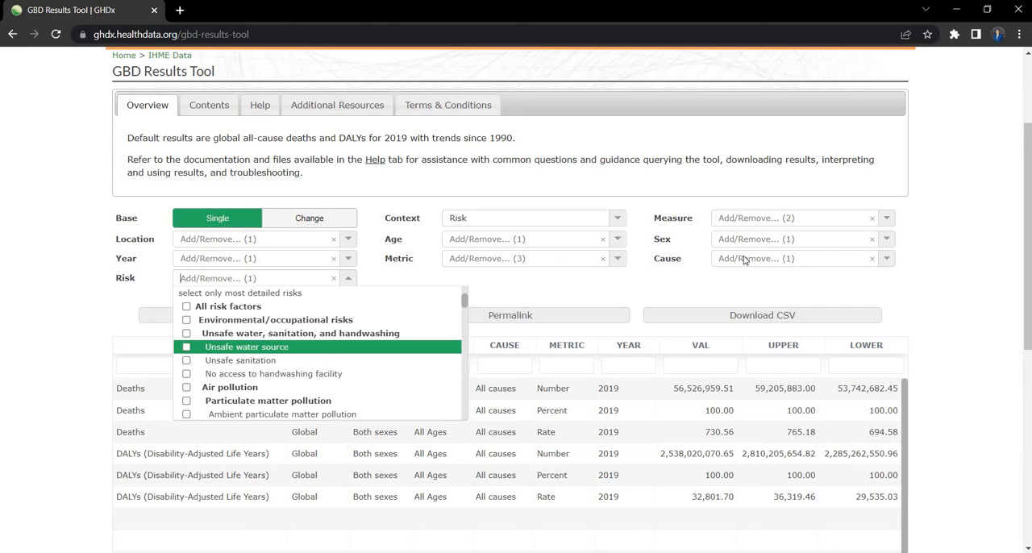
{"action": "left_click", "coordinate": [352, 279]}
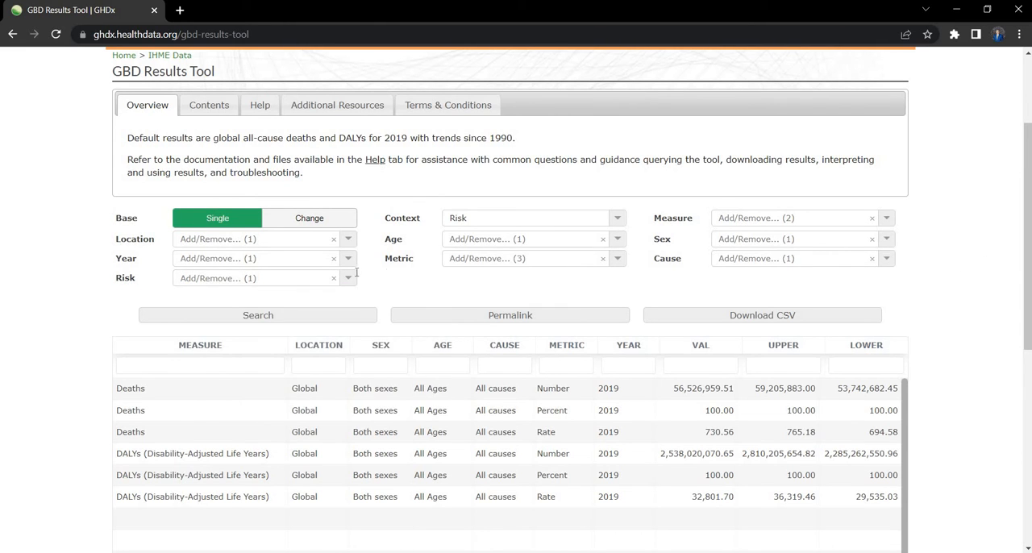
Step: Restrict the Location filter to only countries and territories
{"action": "scroll", "coordinate": [323, 282], "scroll_direction": "up", "scroll_amount": 2}
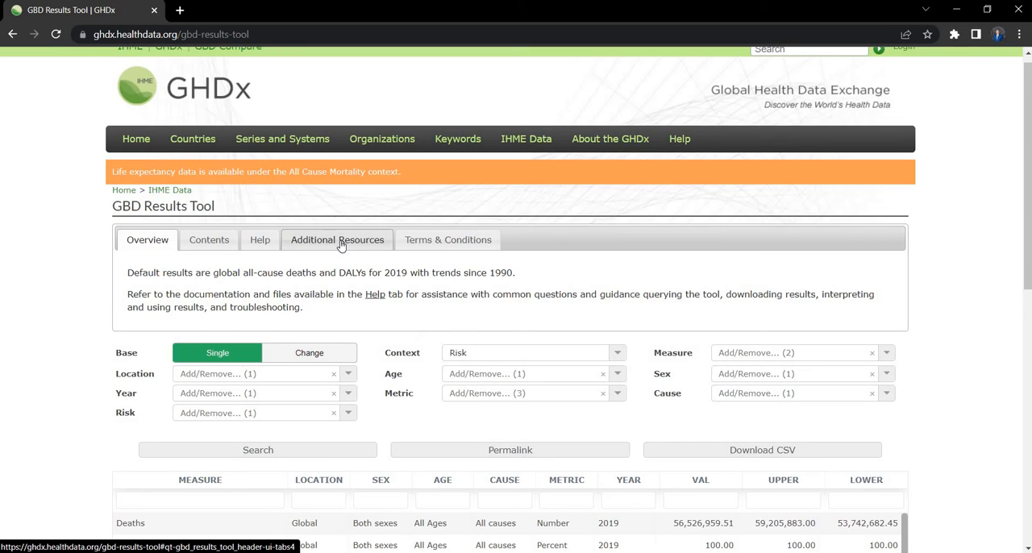
{"action": "left_click", "coordinate": [349, 374]}
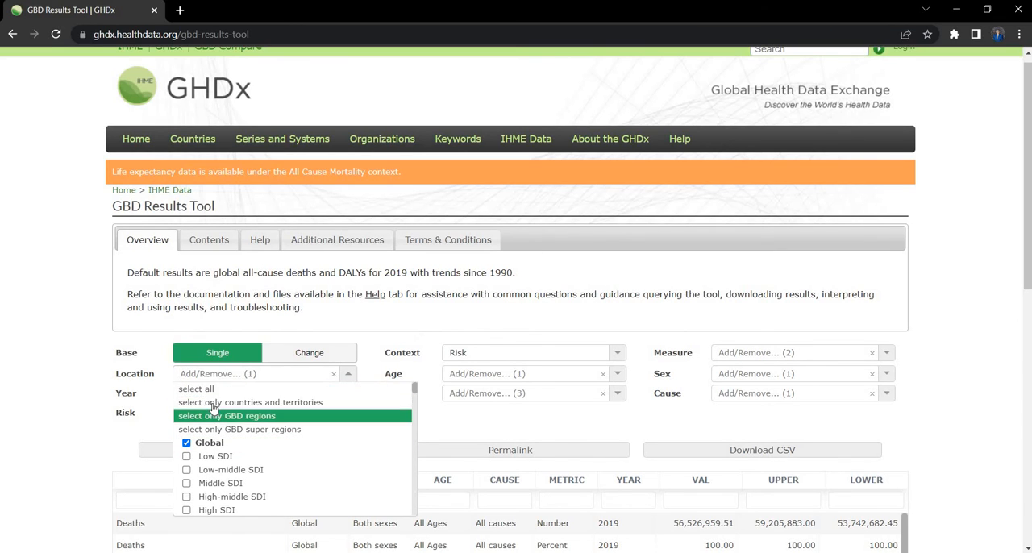
{"action": "left_click", "coordinate": [274, 409]}
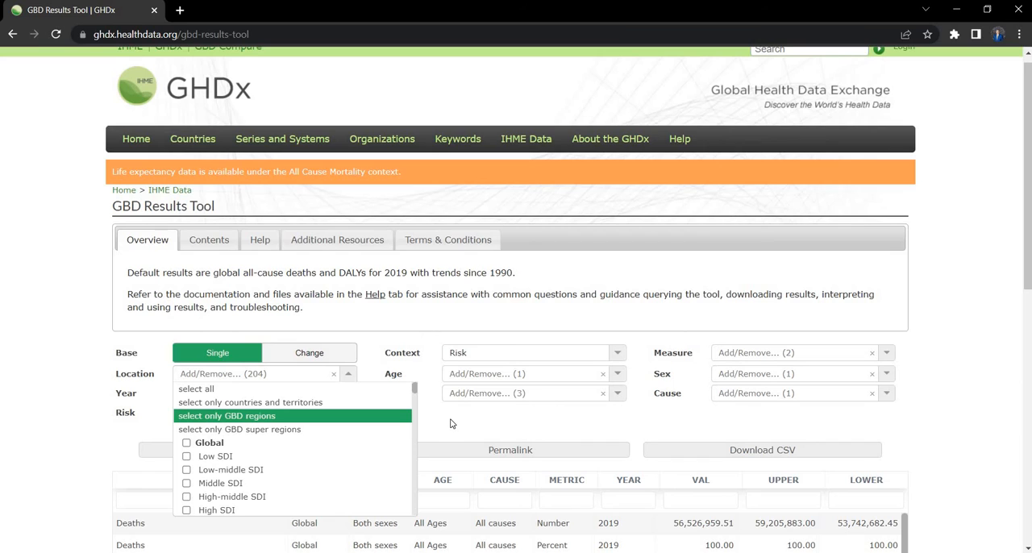
{"action": "left_click", "coordinate": [453, 423]}
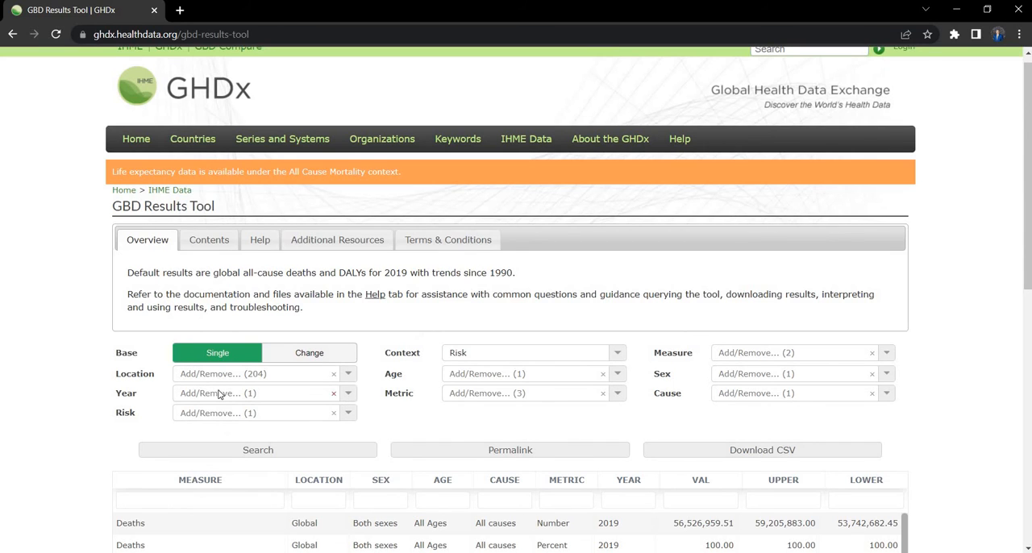
Step: Include all available years in the Year filter
{"action": "left_click", "coordinate": [346, 397]}
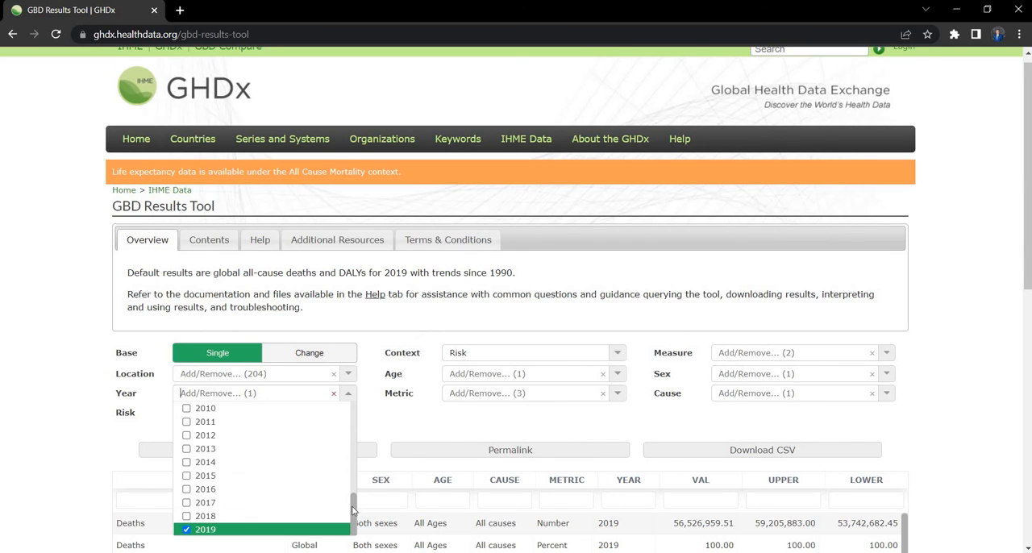
{"action": "scroll", "coordinate": [257, 468], "scroll_direction": "up", "scroll_amount": 4}
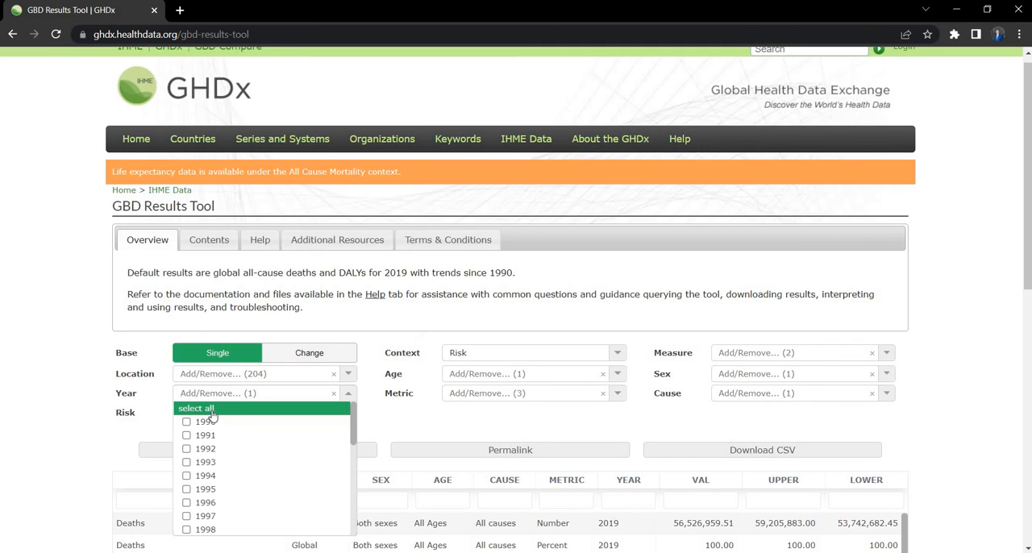
{"action": "left_click", "coordinate": [212, 412]}
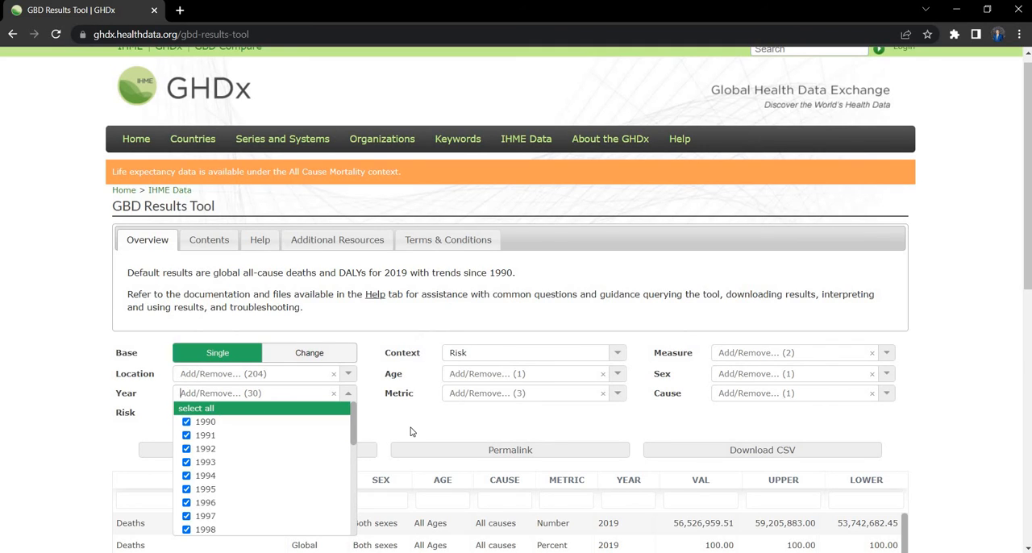
{"action": "left_click", "coordinate": [413, 429]}
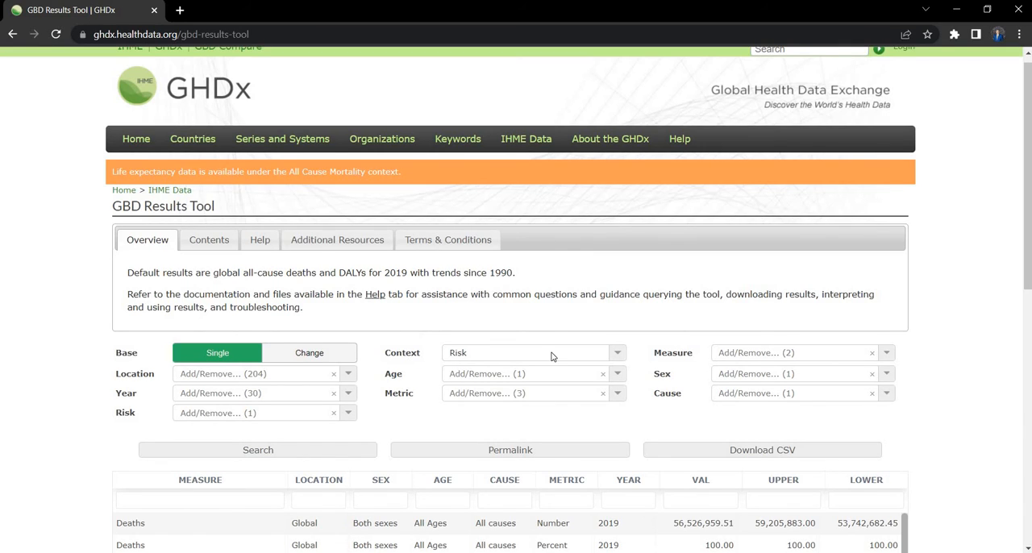
Step: Examine the age groups offered in the Age filter, keeping All Ages selected
{"action": "left_click", "coordinate": [619, 374]}
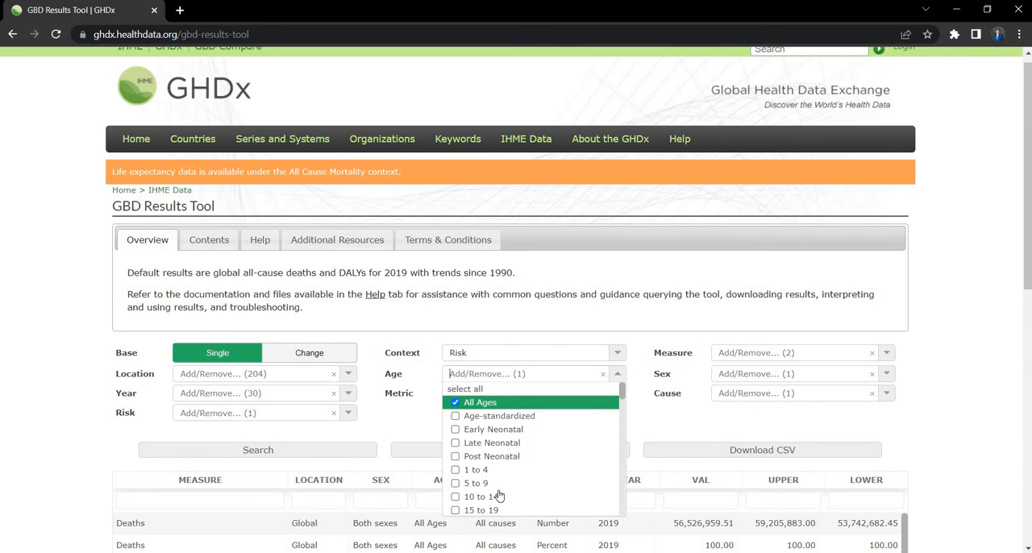
{"action": "scroll", "coordinate": [503, 468], "scroll_direction": "down", "scroll_amount": 1}
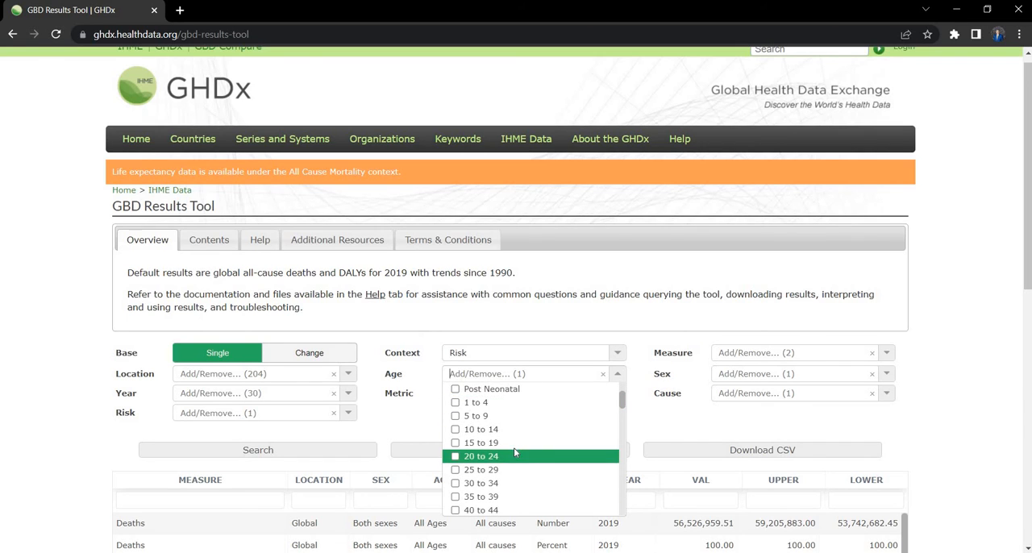
{"action": "scroll", "coordinate": [514, 447], "scroll_direction": "down", "scroll_amount": 2}
{"action": "scroll", "coordinate": [514, 451], "scroll_direction": "down", "scroll_amount": 2}
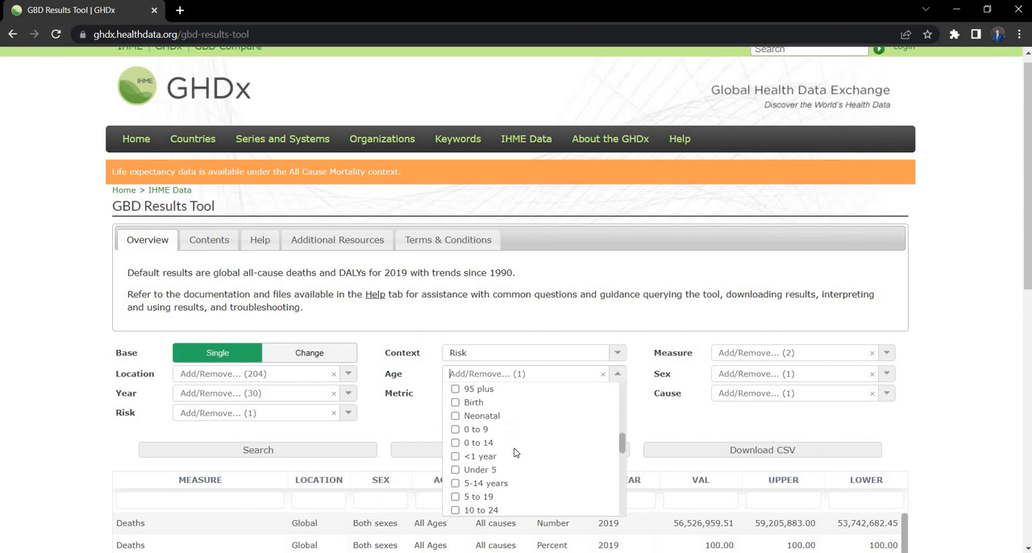
{"action": "scroll", "coordinate": [512, 431], "scroll_direction": "up", "scroll_amount": 5}
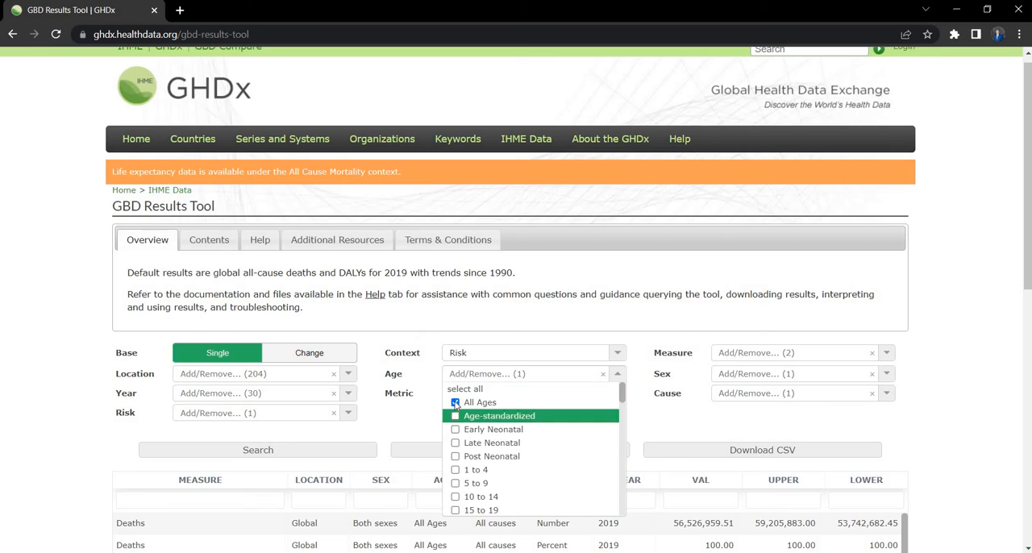
{"action": "left_click", "coordinate": [616, 376]}
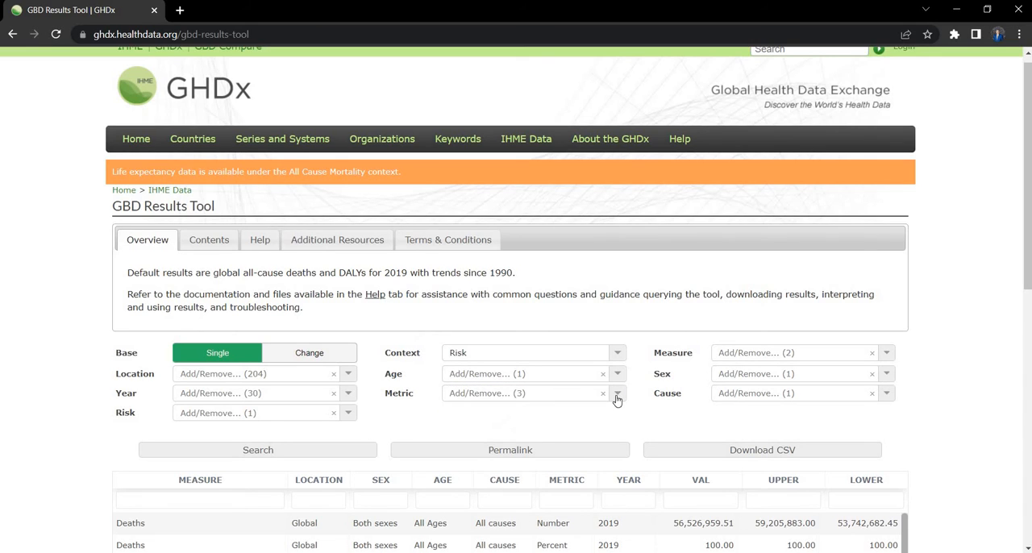
Step: Restrict the Metric filter to Rate by deselecting Percent and Number
{"action": "left_click", "coordinate": [509, 398]}
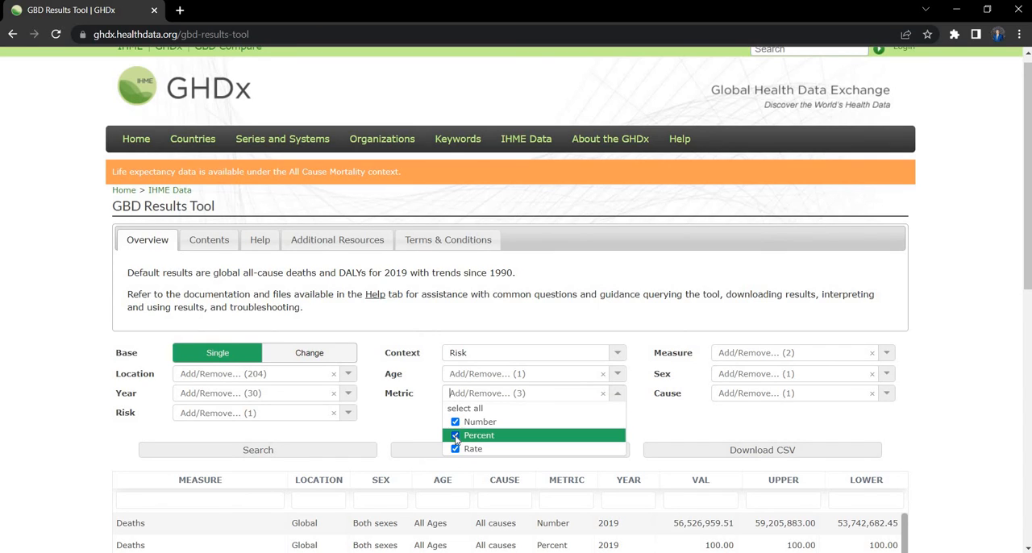
{"action": "left_click", "coordinate": [455, 436]}
{"action": "left_click", "coordinate": [456, 423]}
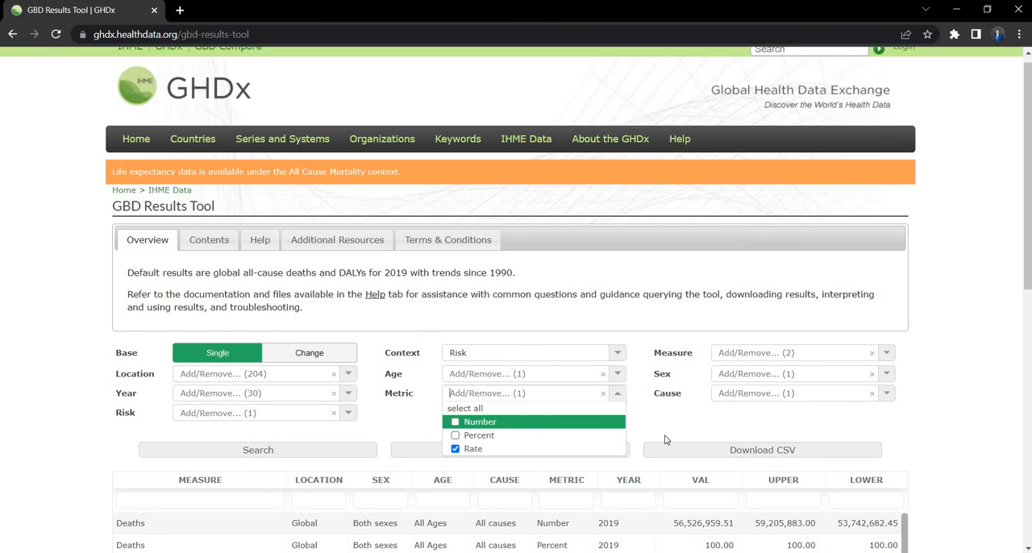
Step: Deselect Deaths in the Measure filter so that only DALYs (Disability-Adjusted Life Years) is included
{"action": "left_click", "coordinate": [887, 355]}
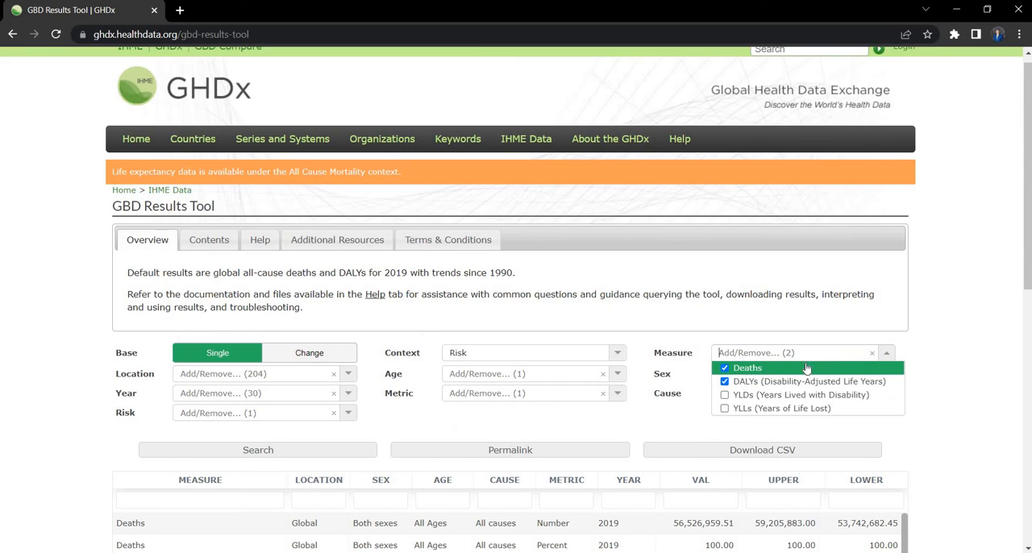
{"action": "left_click", "coordinate": [724, 368]}
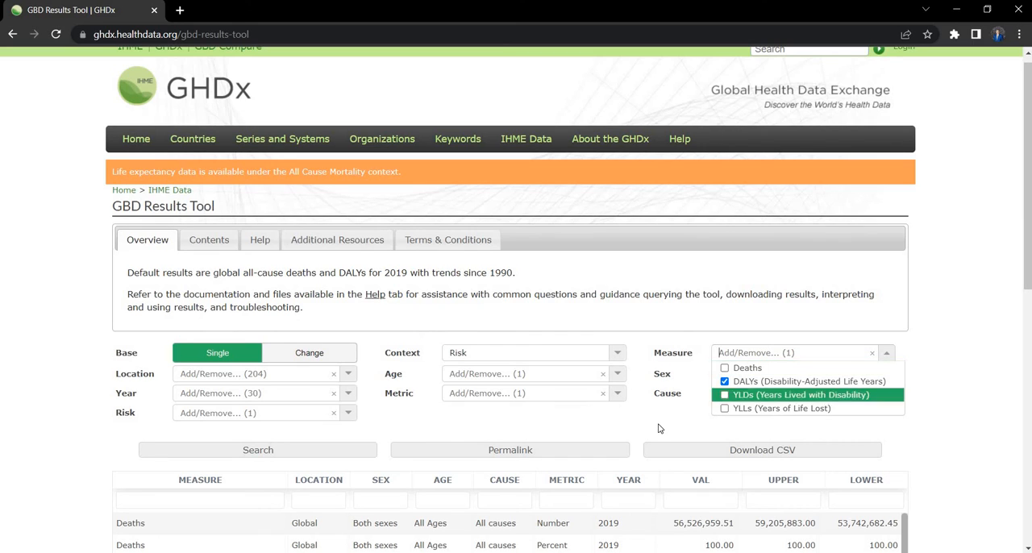
{"action": "left_click", "coordinate": [697, 410]}
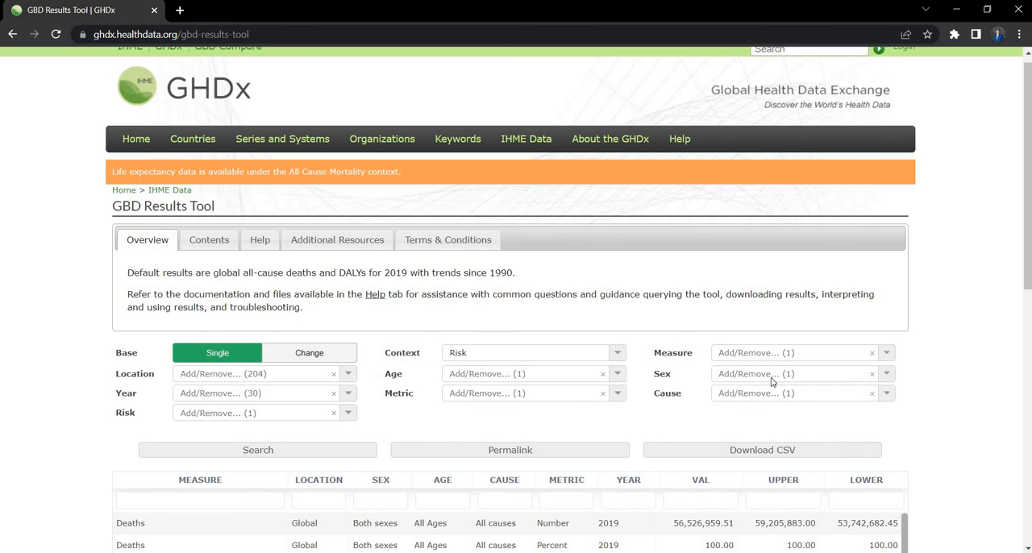
Step: Check the Sex and Cause filters, keeping Both and Total All causes selected
{"action": "left_click", "coordinate": [887, 375]}
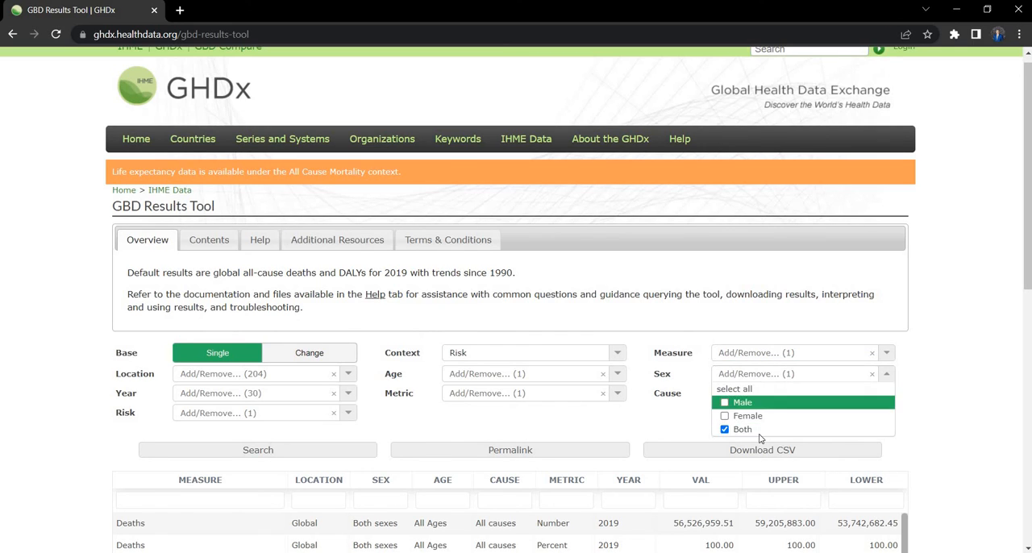
{"action": "left_click", "coordinate": [681, 427]}
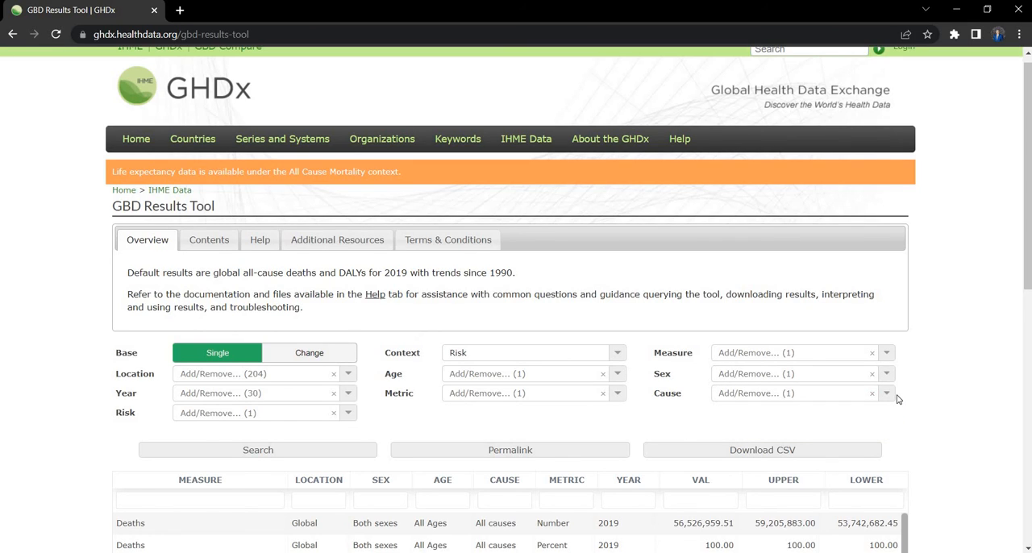
{"action": "left_click", "coordinate": [889, 395]}
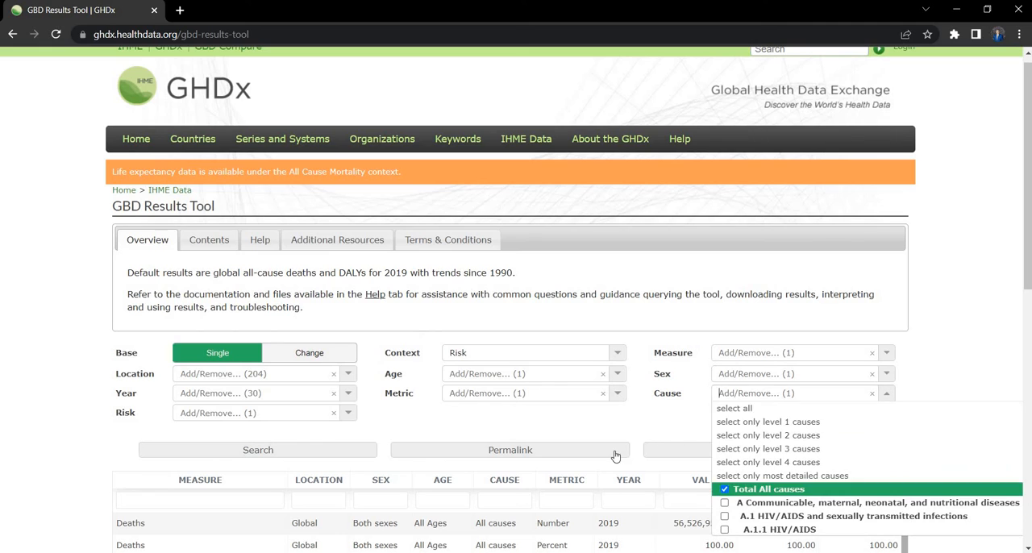
{"action": "left_click", "coordinate": [673, 424]}
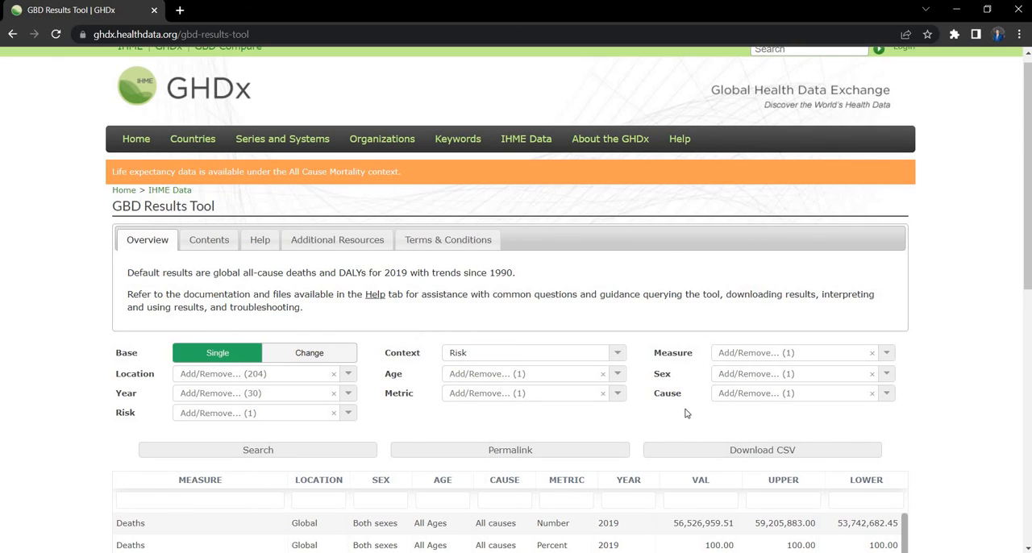
Step: Start a CSV download request, accepting both non-commercial user confirmations and including both IDs and names
{"action": "left_click", "coordinate": [764, 451]}
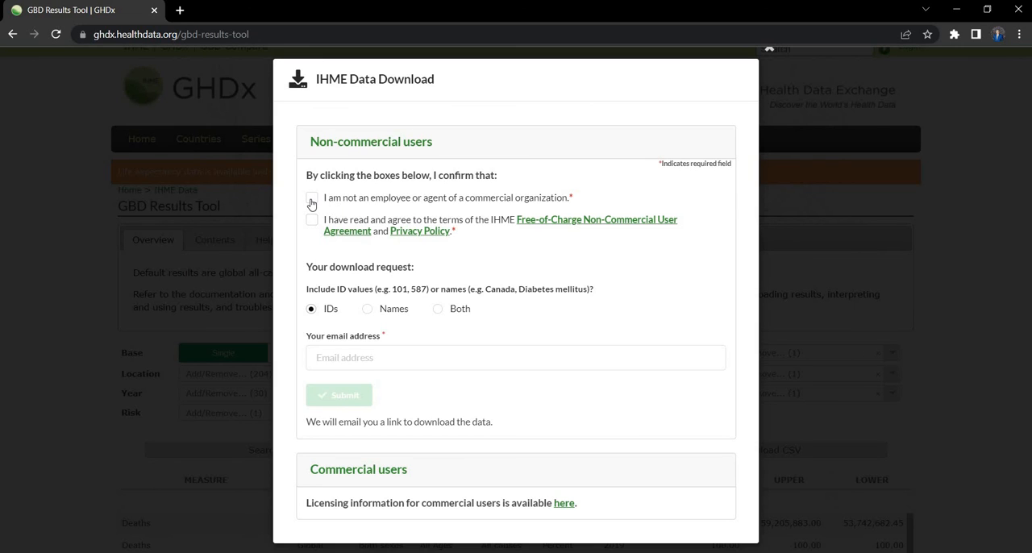
{"action": "left_click", "coordinate": [312, 199]}
{"action": "left_click", "coordinate": [312, 222]}
{"action": "left_click", "coordinate": [436, 313]}
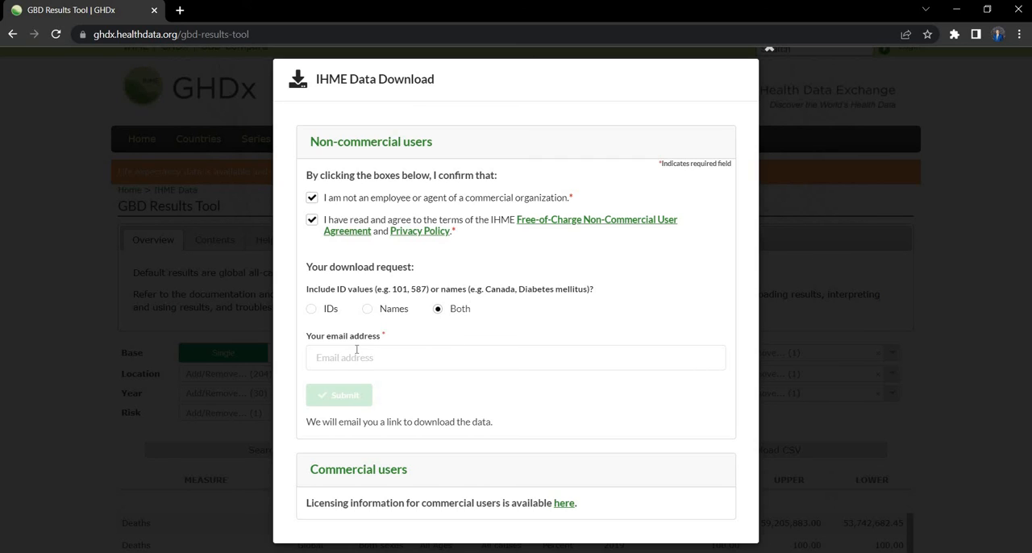